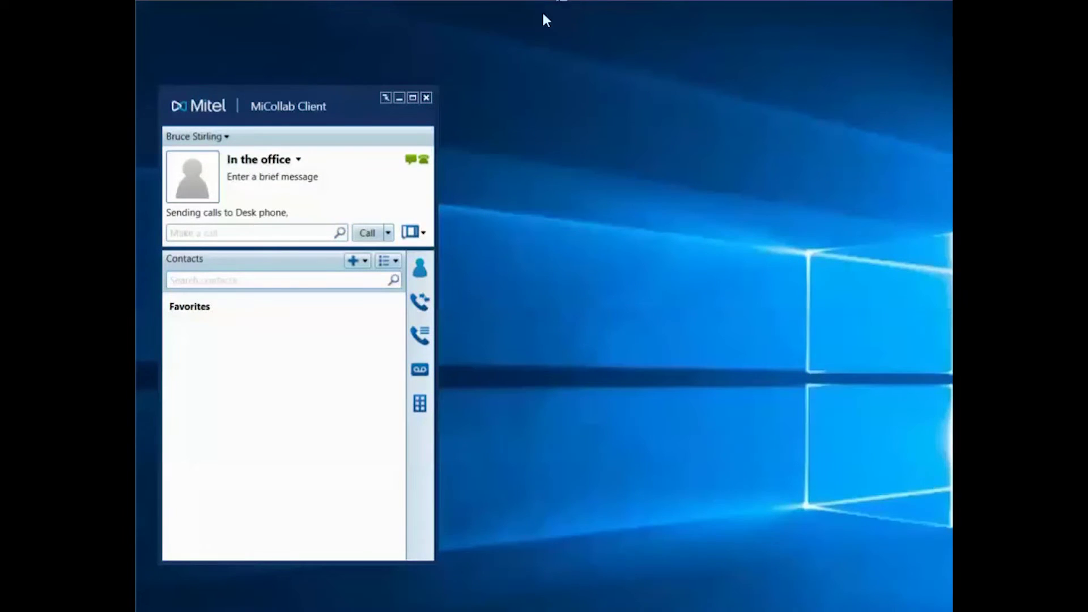
Open the account menu from the user name header
{"action": "left_click", "coordinate": [223, 138]}
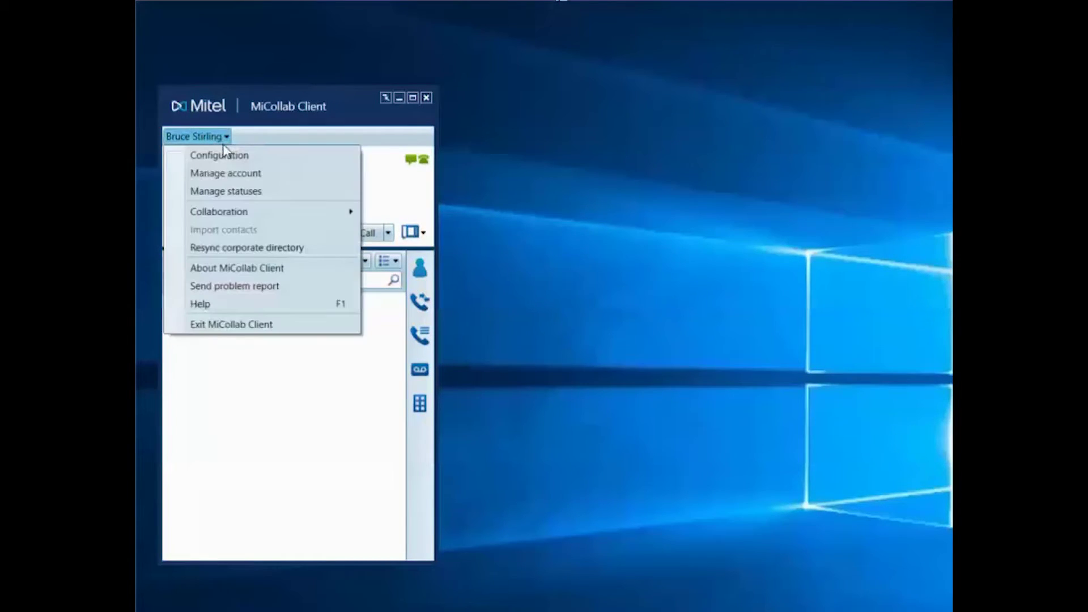
In Manage Statuses, add a new 'Web Conference Meeting' status with default message 'Available for chat only'
{"action": "left_click", "coordinate": [234, 193]}
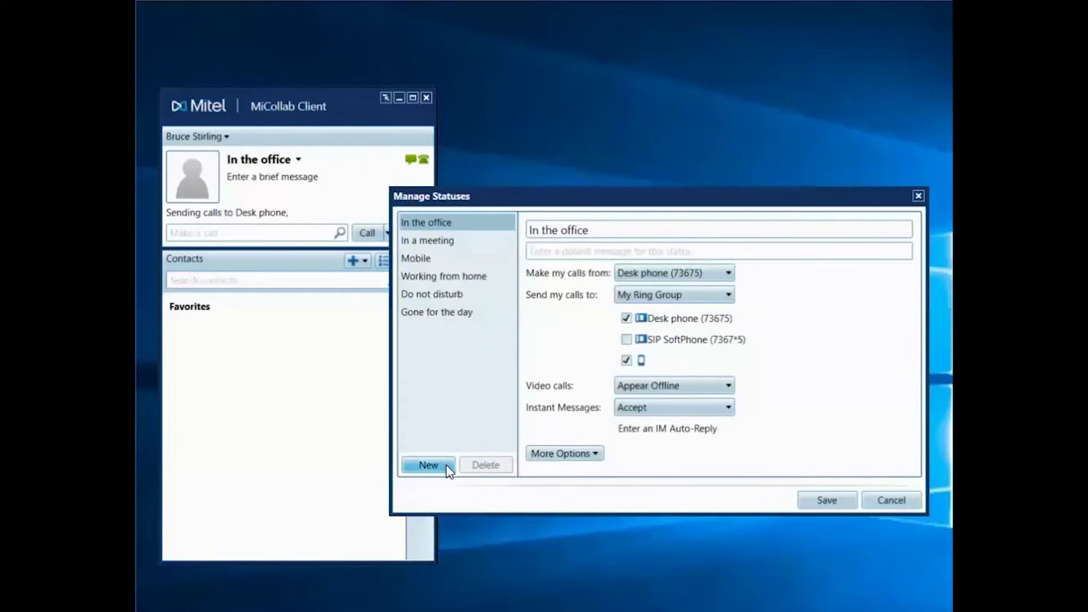
{"action": "left_click", "coordinate": [447, 466]}
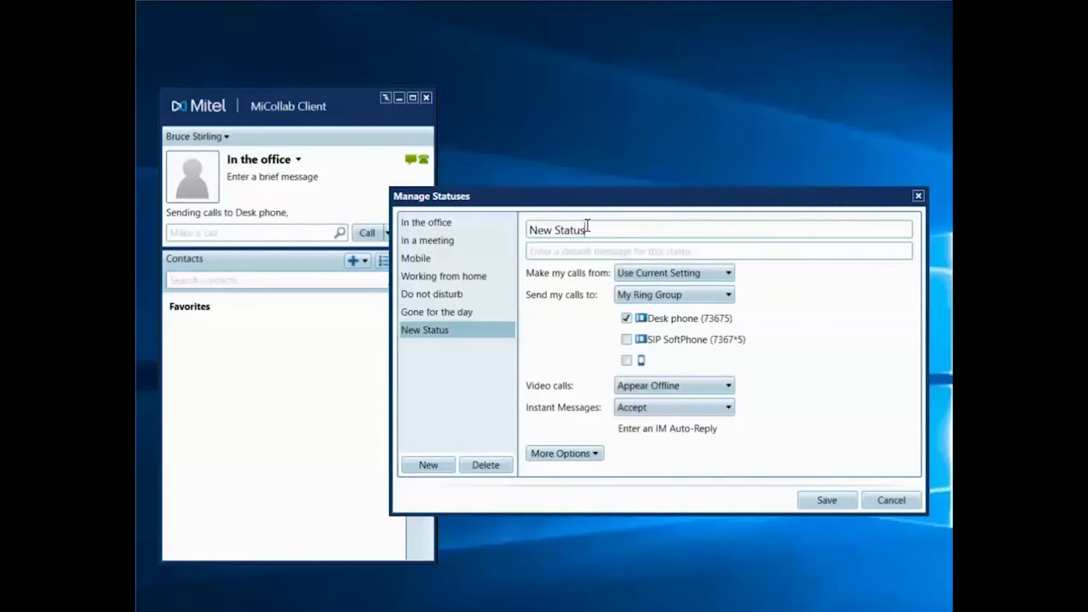
{"action": "triple_click", "coordinate": [532, 229]}
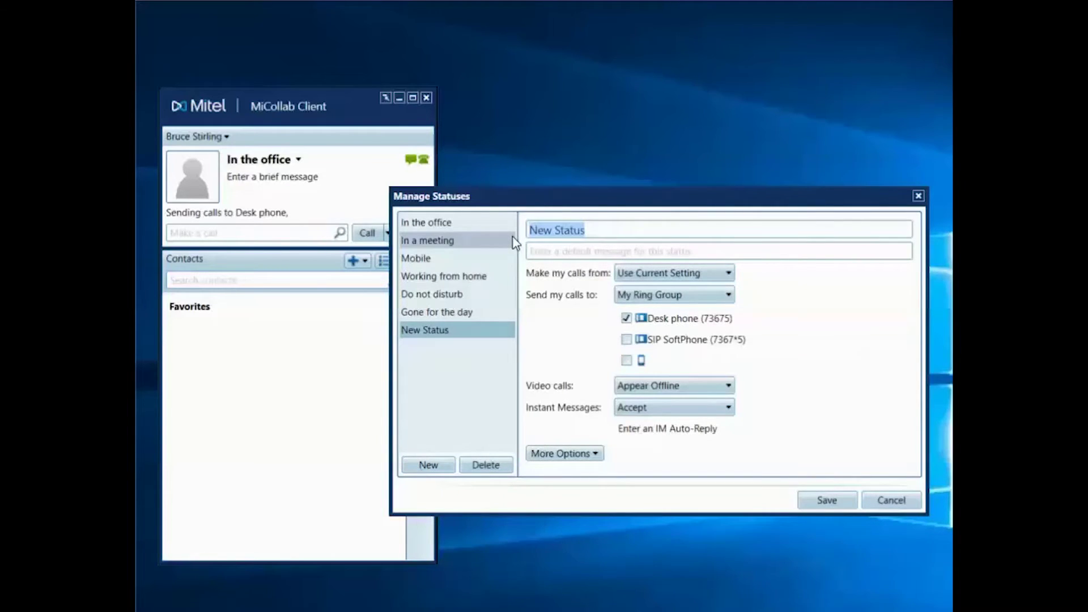
{"action": "type", "text": "W"}
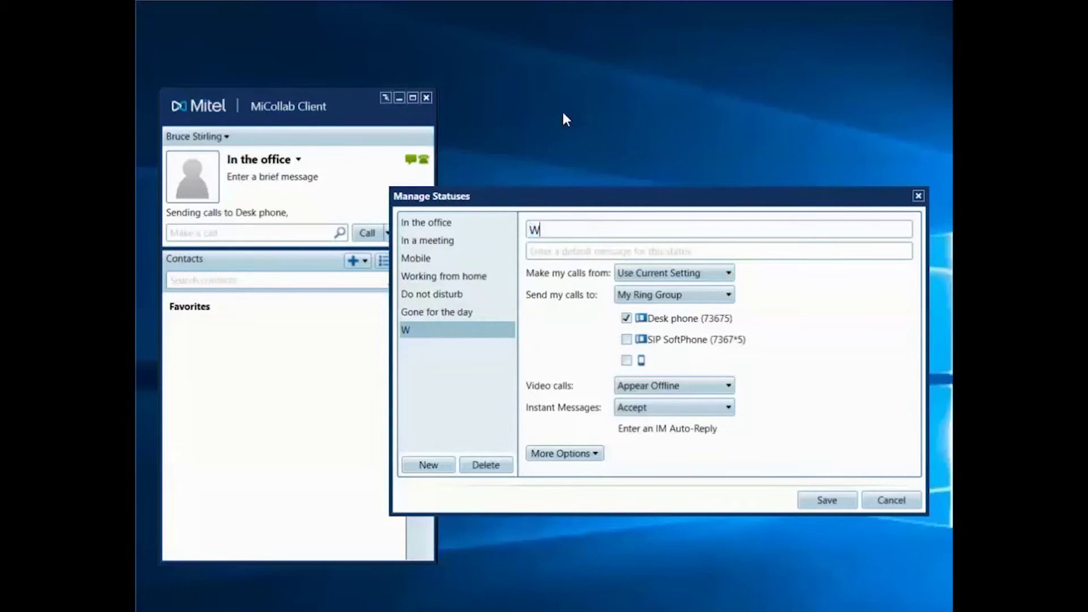
{"action": "type", "text": "eb Conferen"}
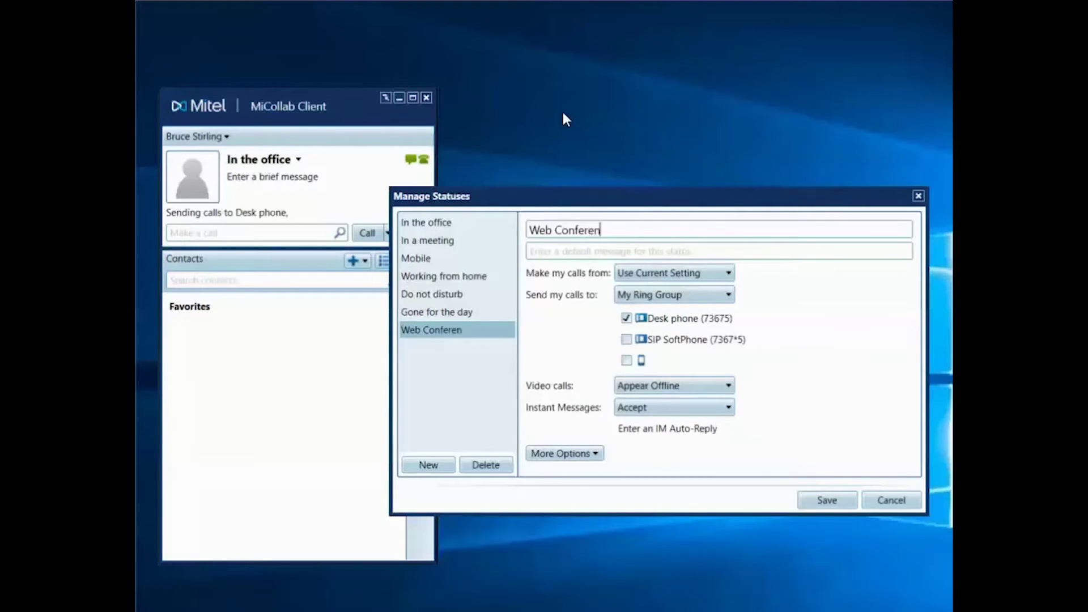
{"action": "type", "text": "ce Meeting"}
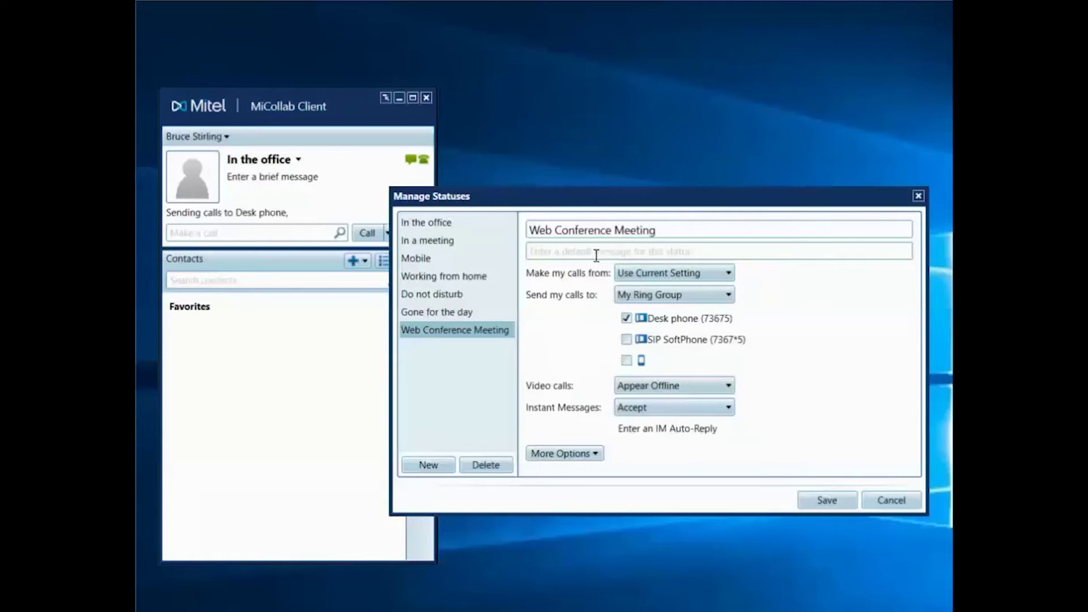
{"action": "type", "text": "Available for ch"}
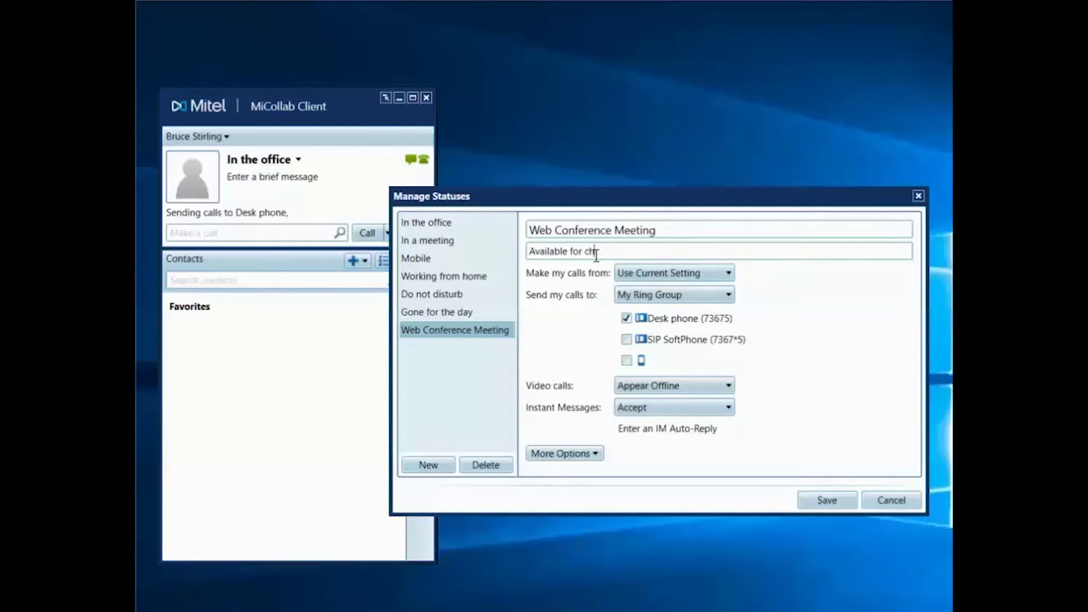
{"action": "type", "text": "at only"}
{"action": "left_click", "coordinate": [726, 302]}
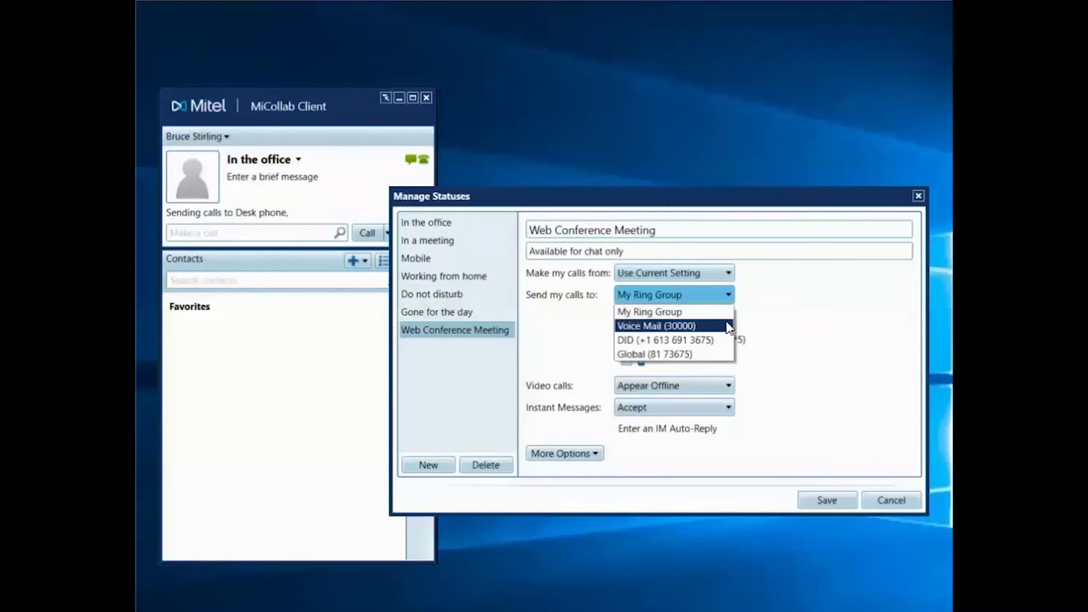
Route Web Conference Meeting calls to Voice Mail (30000) and save the status
{"action": "left_click", "coordinate": [725, 323]}
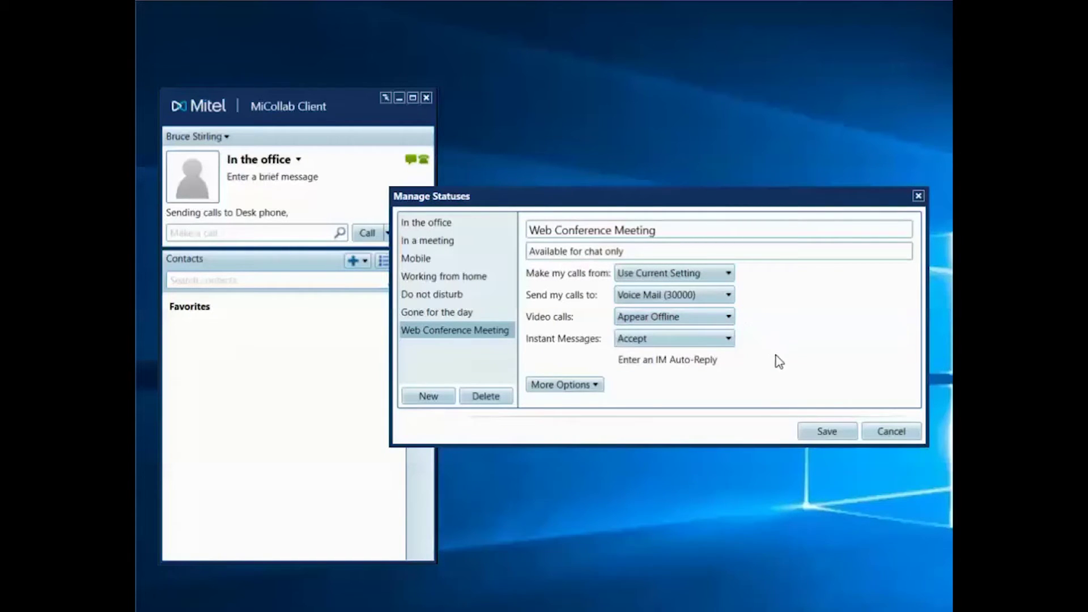
{"action": "left_click", "coordinate": [838, 433]}
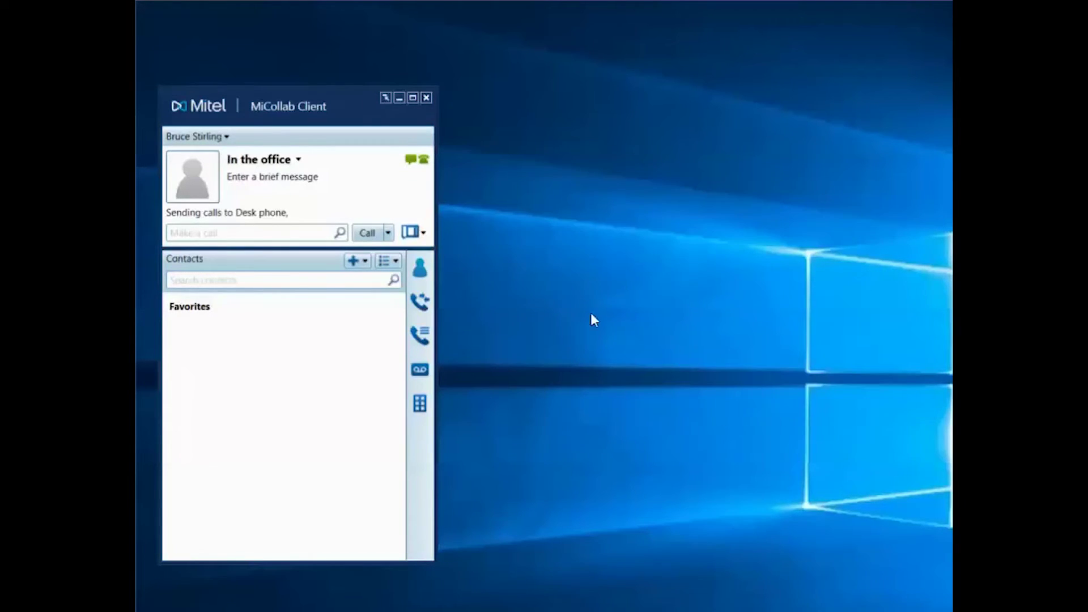
Switch the presence status to Web Conference Meeting
{"action": "left_click", "coordinate": [297, 159]}
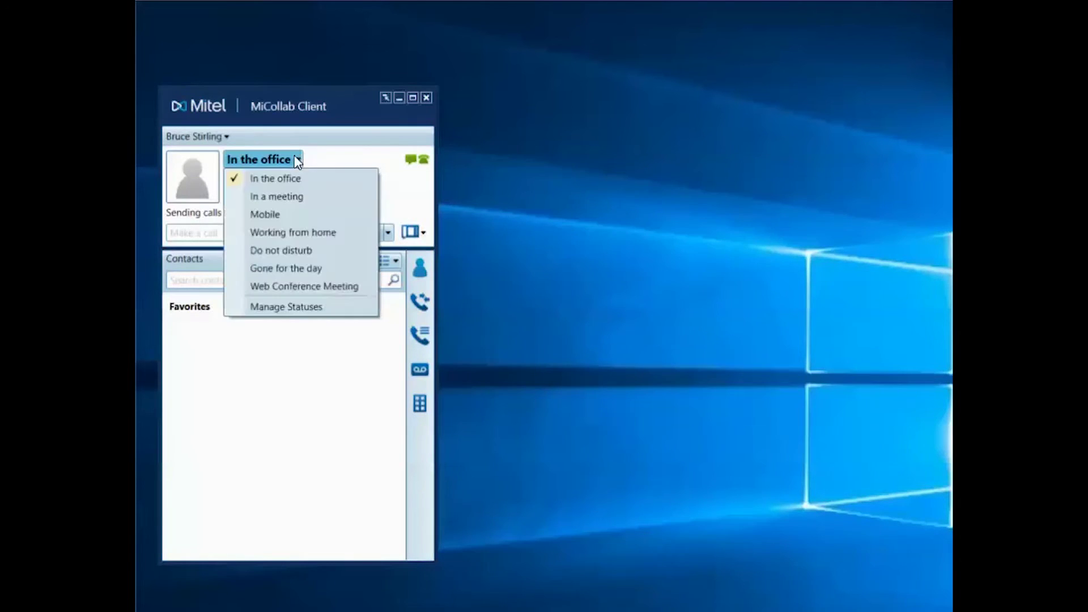
{"action": "left_click", "coordinate": [291, 285]}
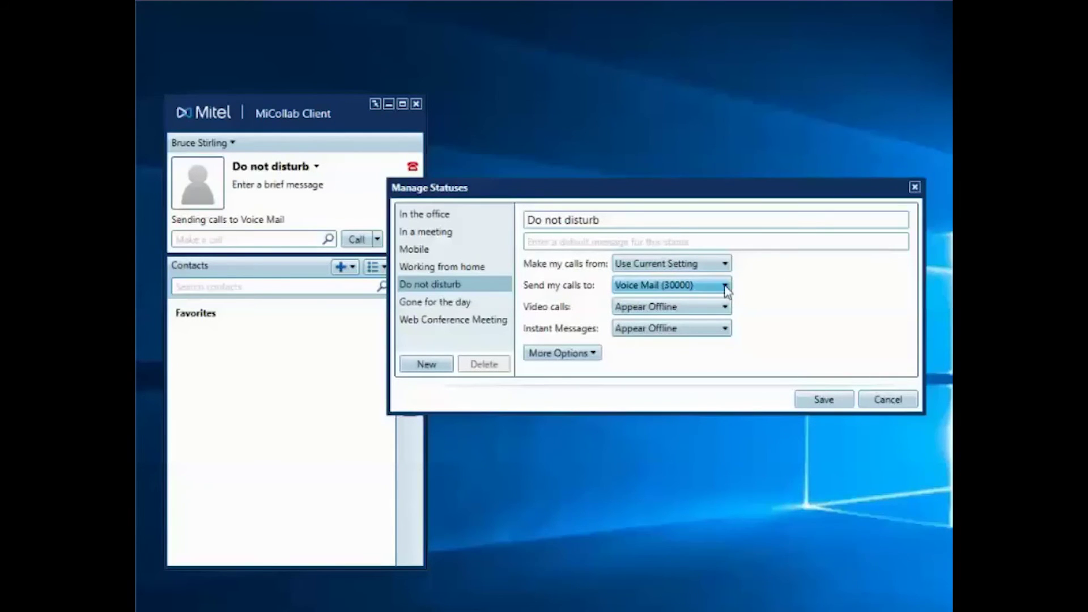
Send Do not disturb calls to My Ring Group with Desk phone and SIP SoftPhone
{"action": "left_click", "coordinate": [725, 285]}
{"action": "left_click", "coordinate": [719, 298]}
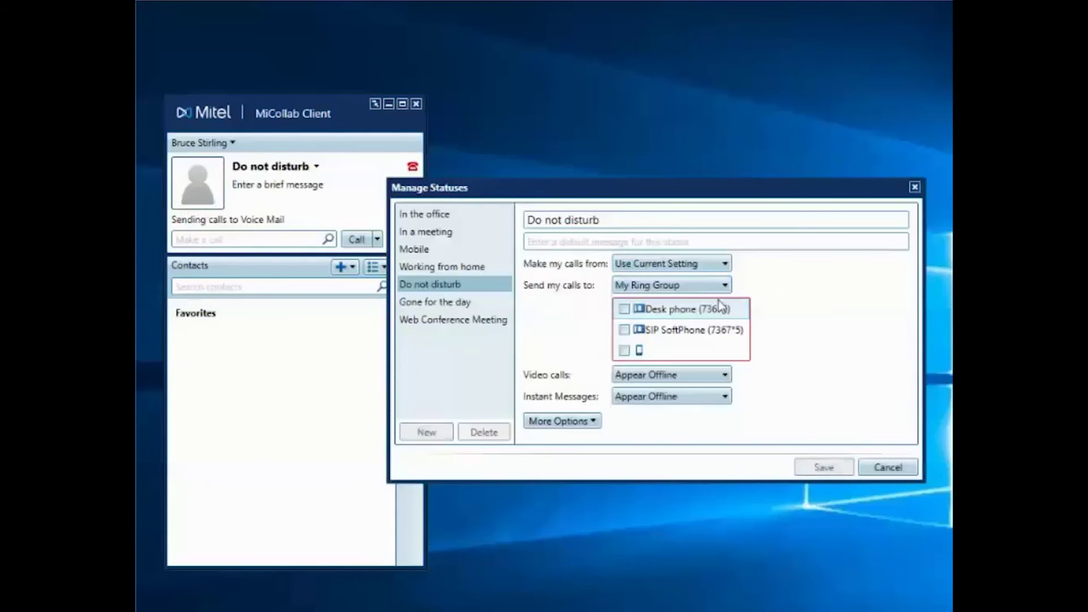
{"action": "left_click", "coordinate": [624, 309]}
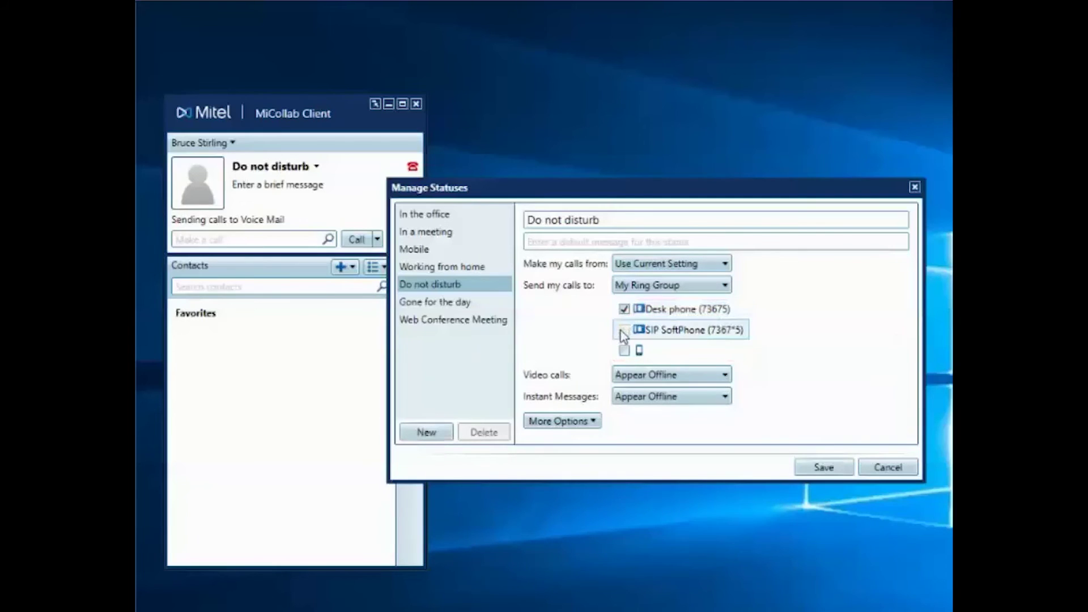
{"action": "left_click", "coordinate": [624, 332]}
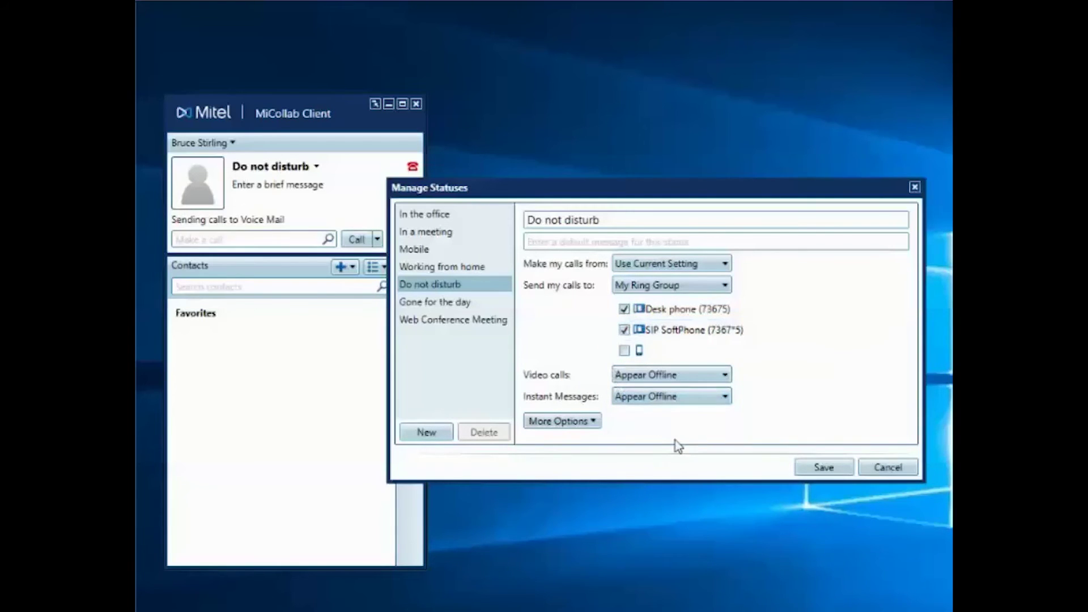
Turn off the phone's Do-Not-Disturb setting and start a preferential-contact rule
{"action": "left_click", "coordinate": [594, 421]}
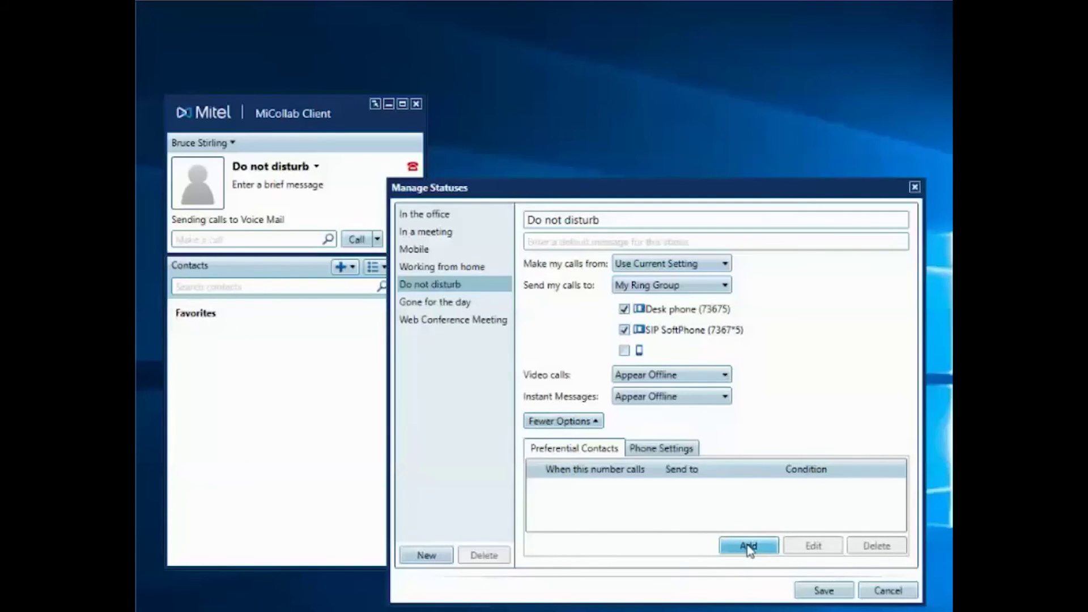
{"action": "left_click", "coordinate": [680, 450]}
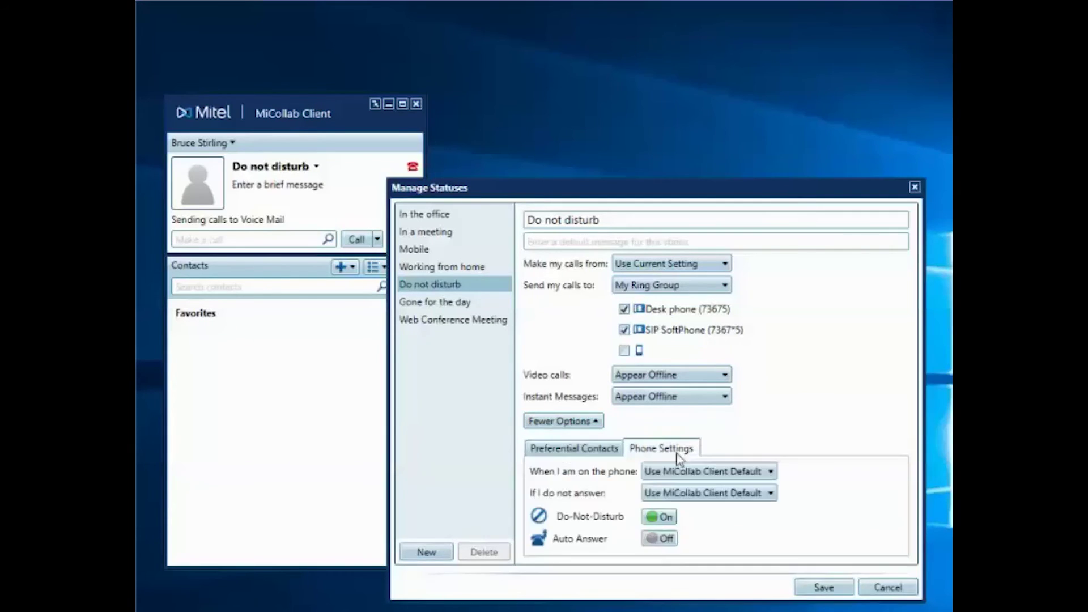
{"action": "left_click", "coordinate": [672, 519]}
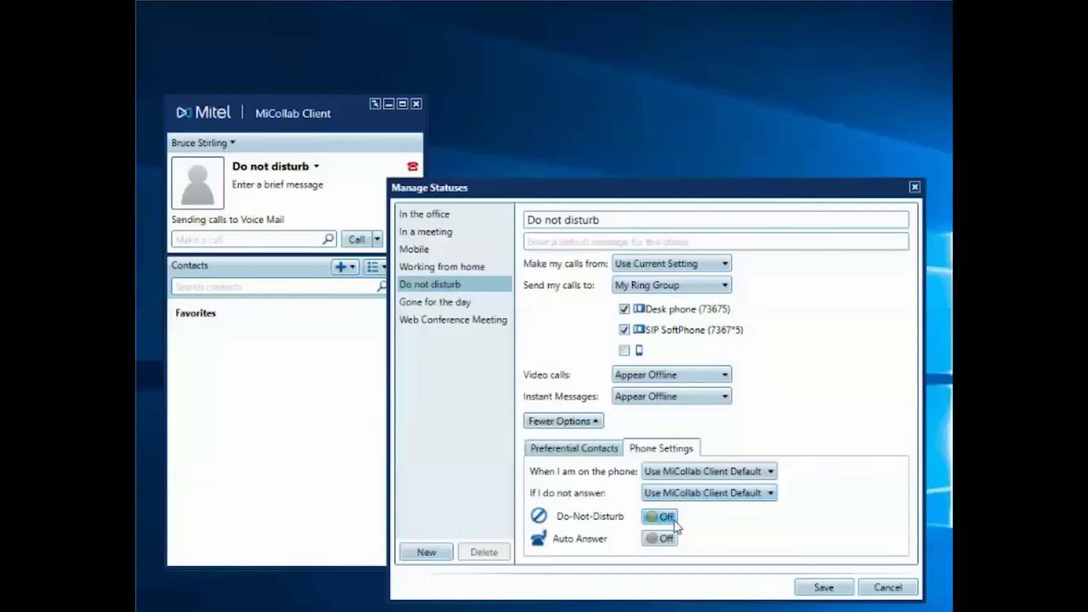
{"action": "left_click", "coordinate": [605, 451]}
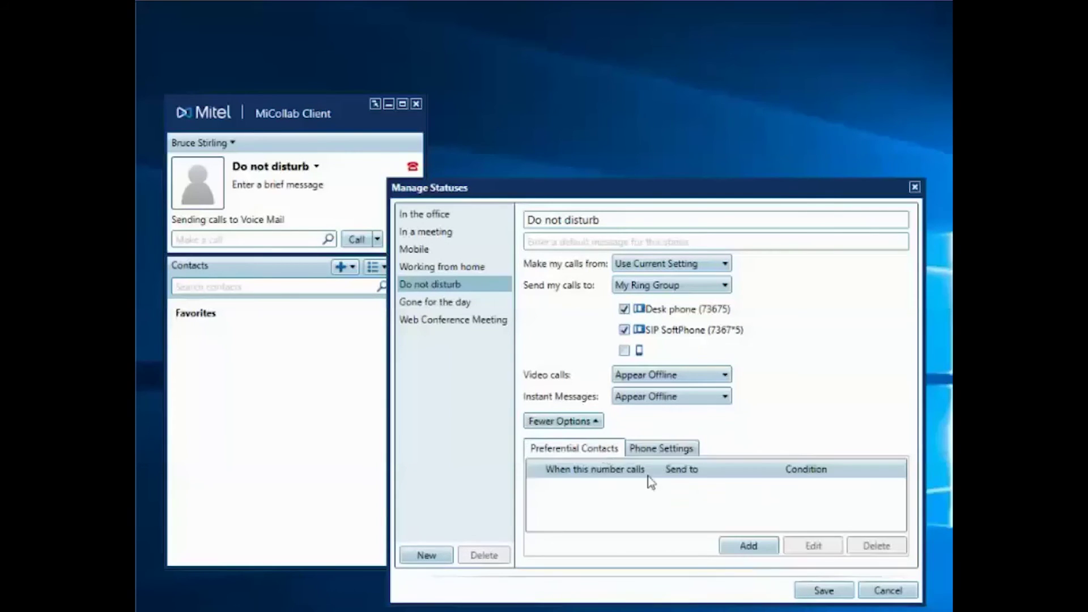
{"action": "left_click", "coordinate": [749, 546]}
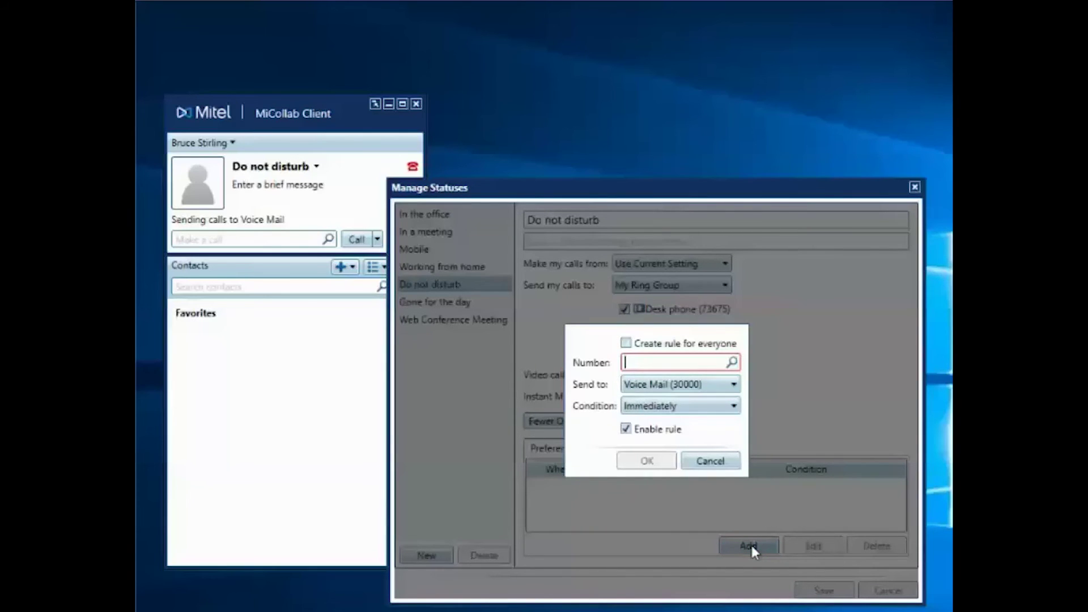
Add a rule sending the chosen contact's calls to Desk phone (73675), then save Do not disturb
{"action": "type", "text": "debbie ea"}
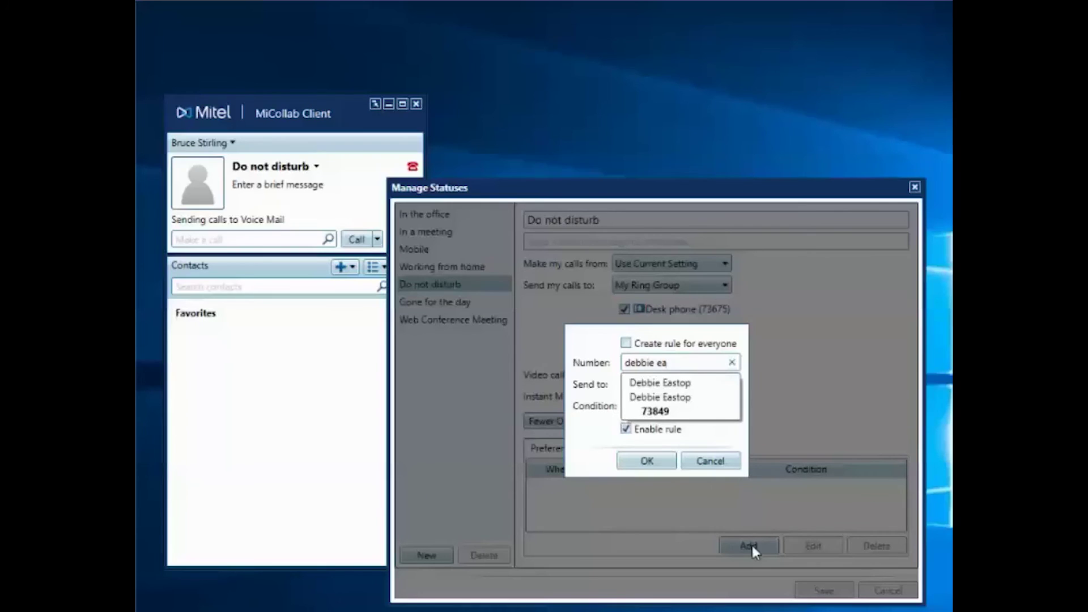
{"action": "left_click", "coordinate": [689, 416]}
{"action": "left_click", "coordinate": [677, 390]}
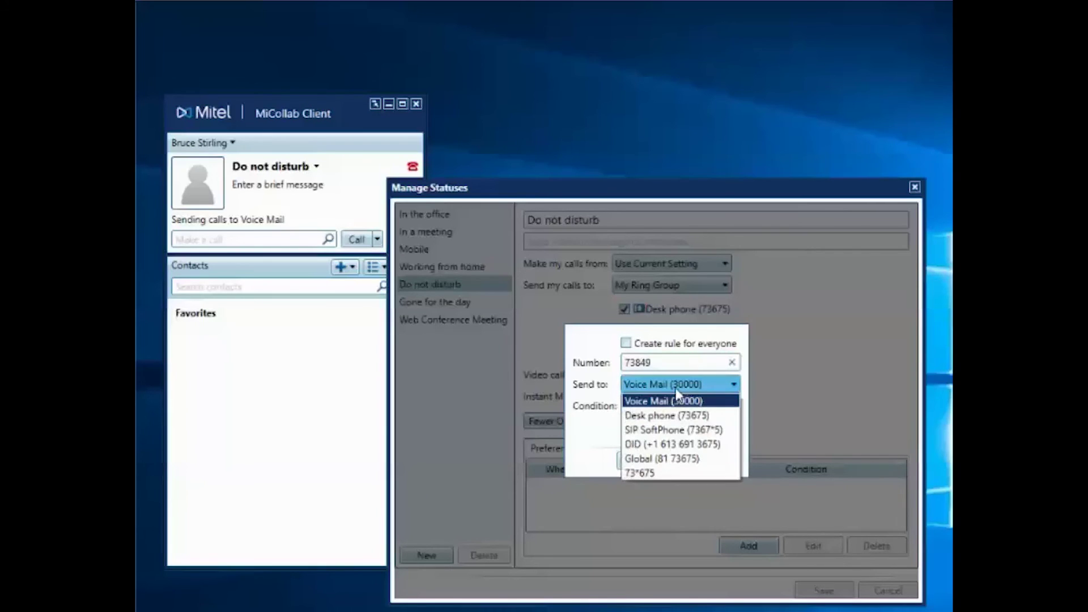
{"action": "left_click", "coordinate": [681, 419]}
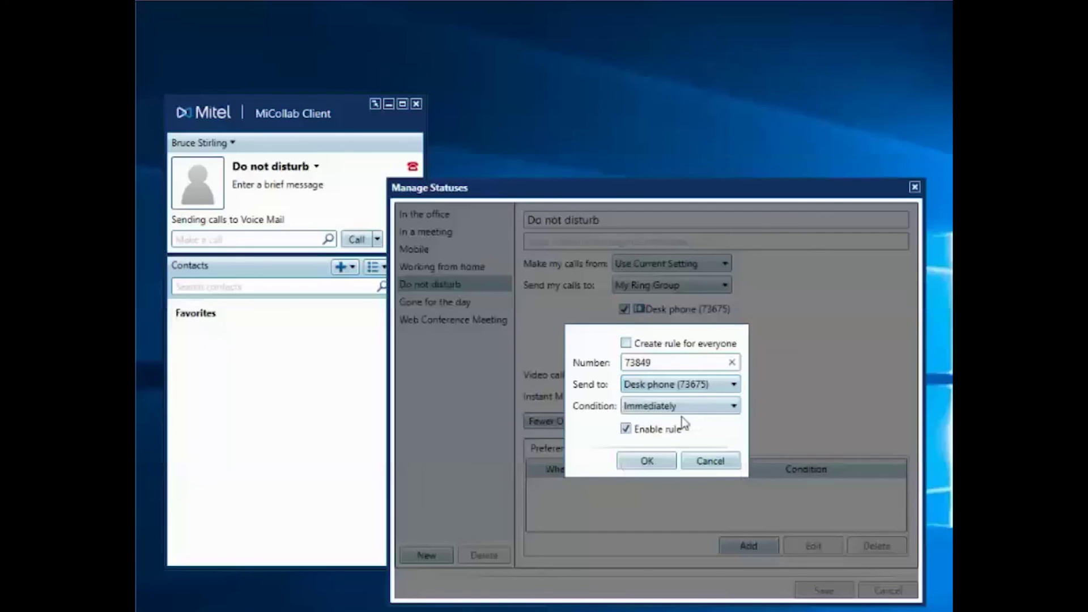
{"action": "left_click", "coordinate": [657, 461]}
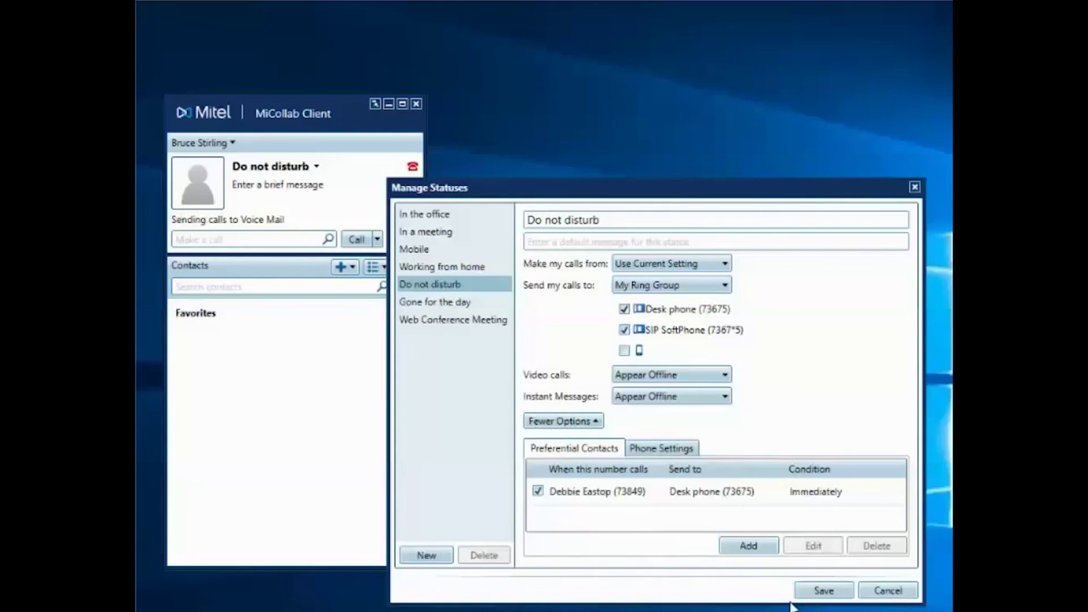
{"action": "left_click", "coordinate": [823, 591]}
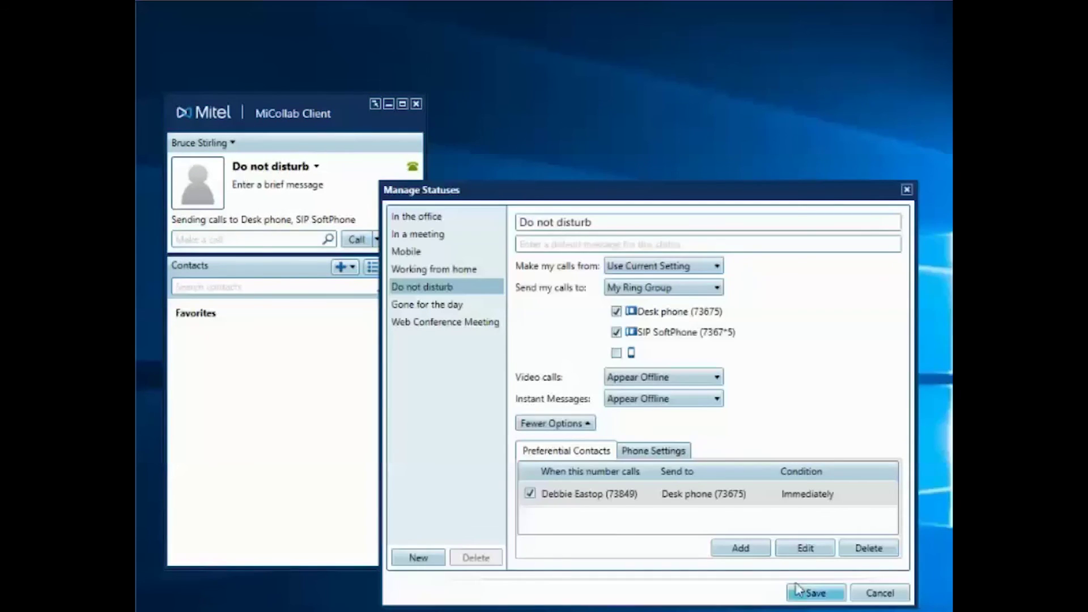
Start another preferential-contact rule for the Do not disturb status
{"action": "left_click", "coordinate": [752, 547]}
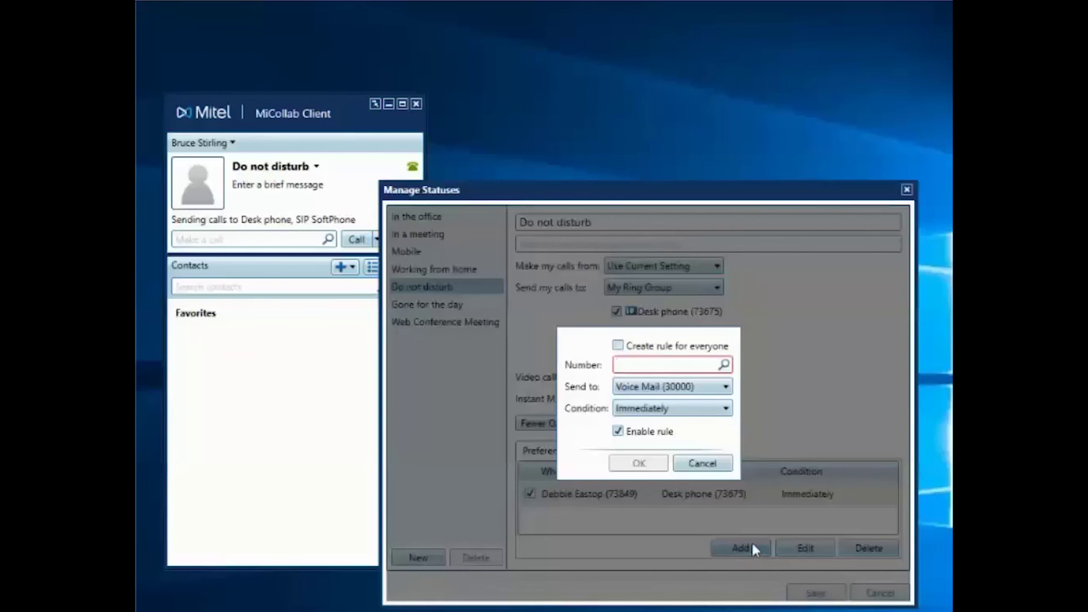